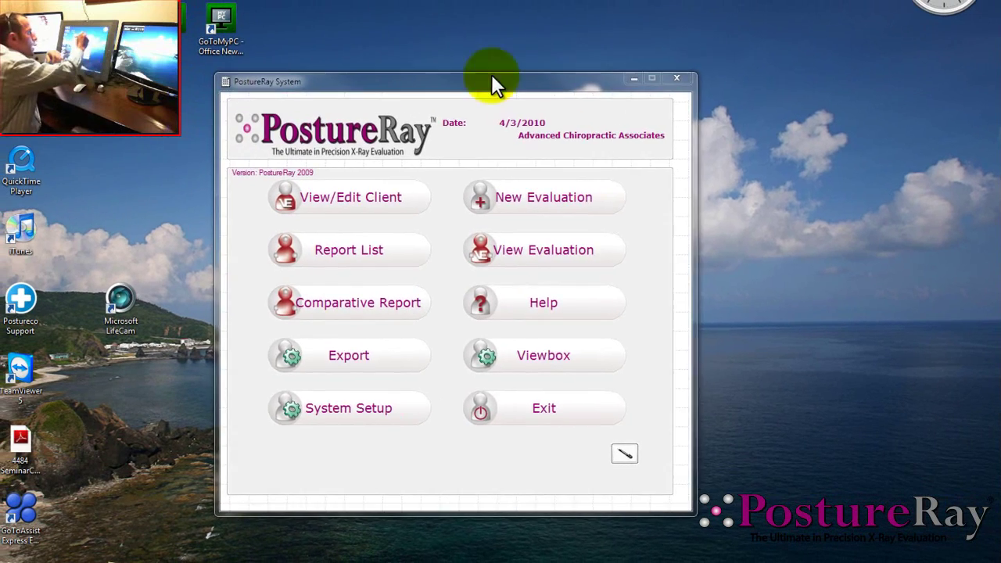
- Create a new client record and enter the client's last name and first name
drag(492, 78, 501, 125)
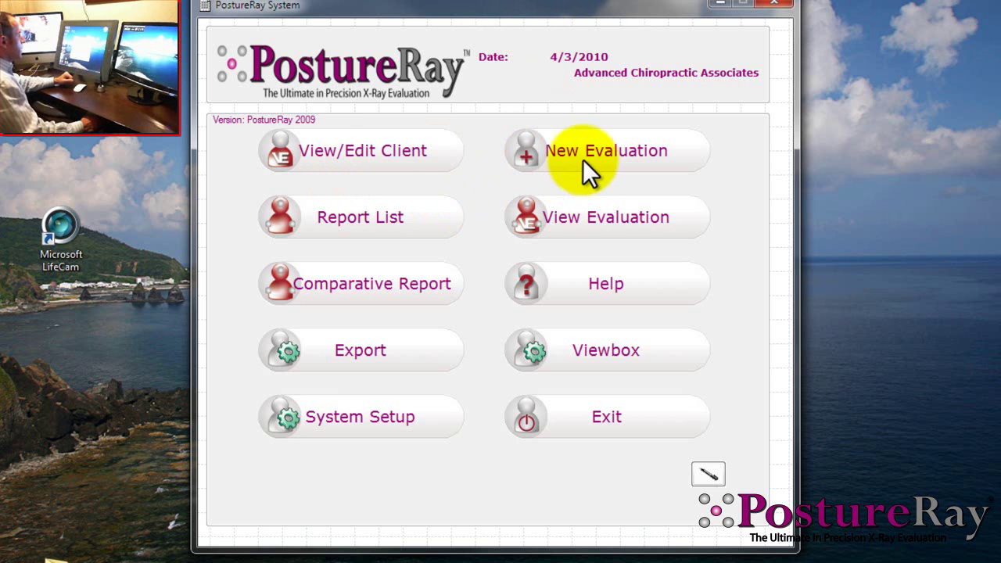
click(408, 149)
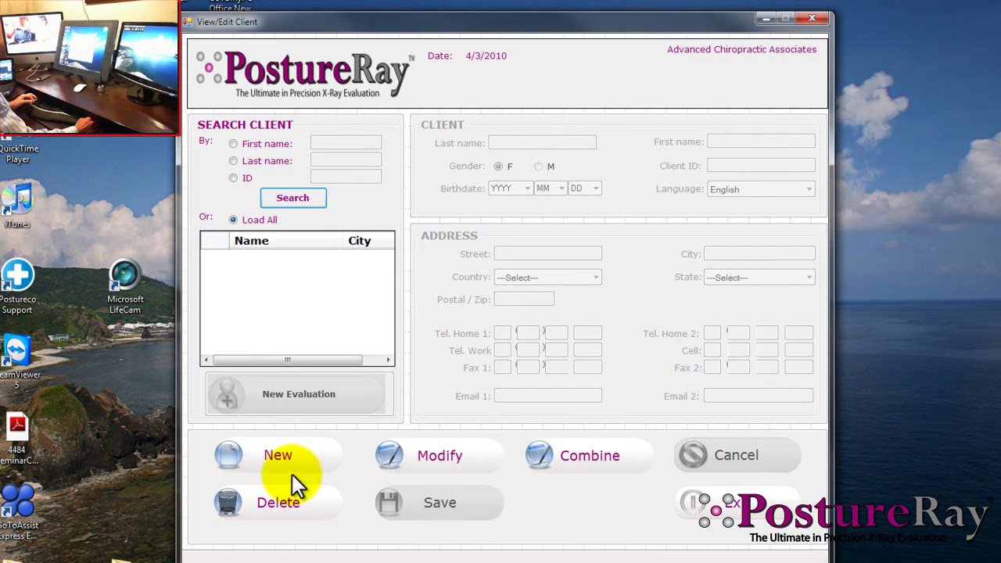
click(283, 446)
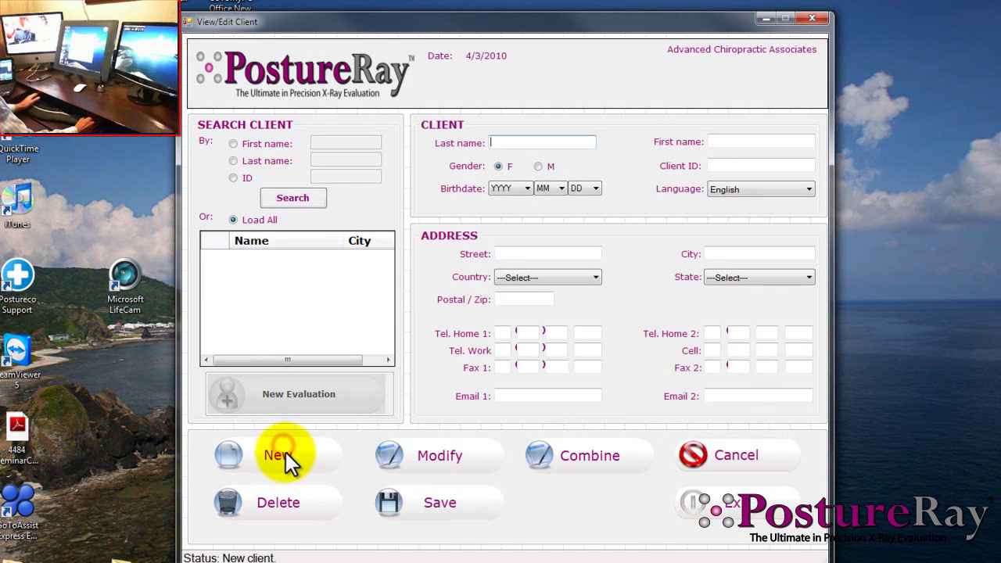
click(531, 140)
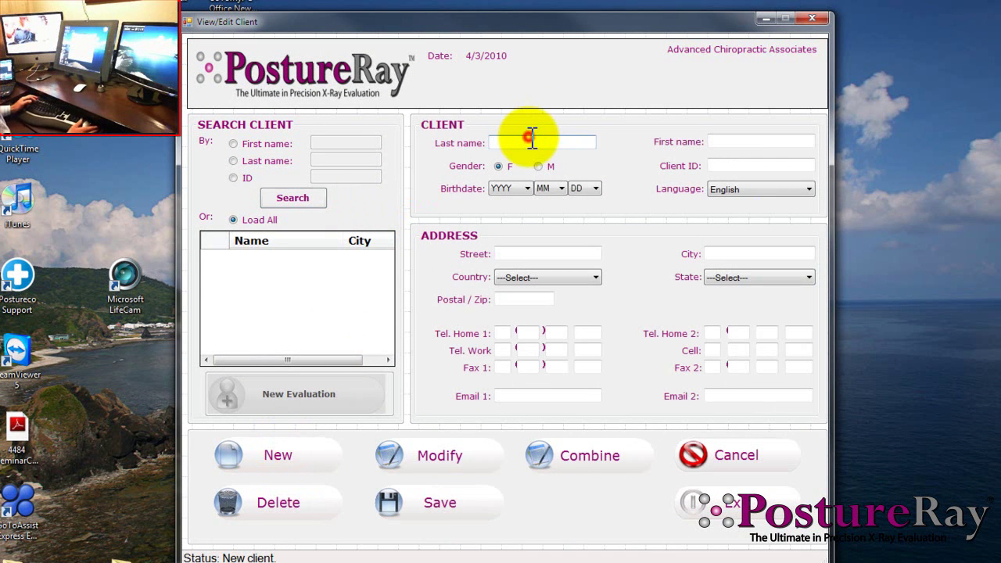
text(Doey)
key(Tab)
text(Jo)
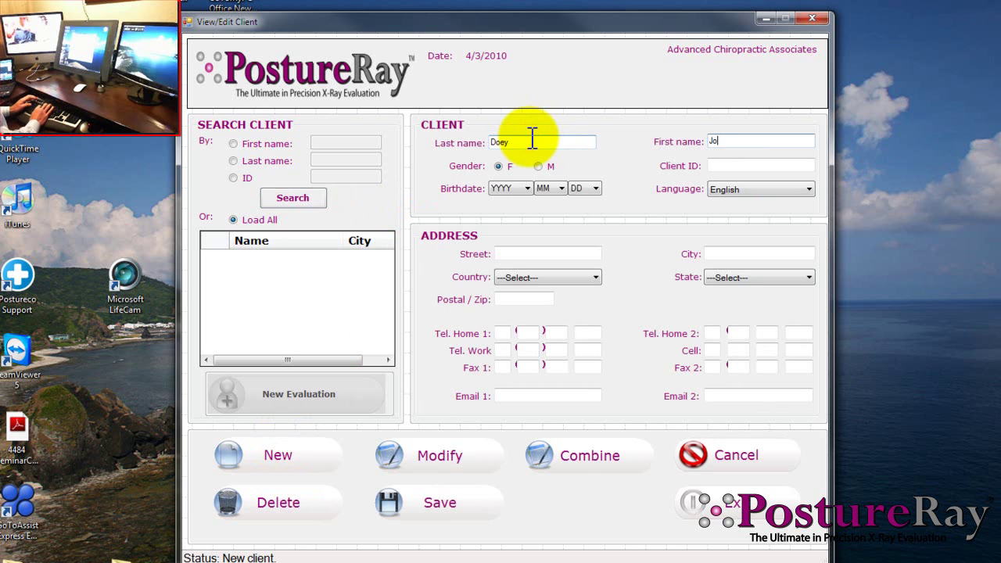
text(hny)
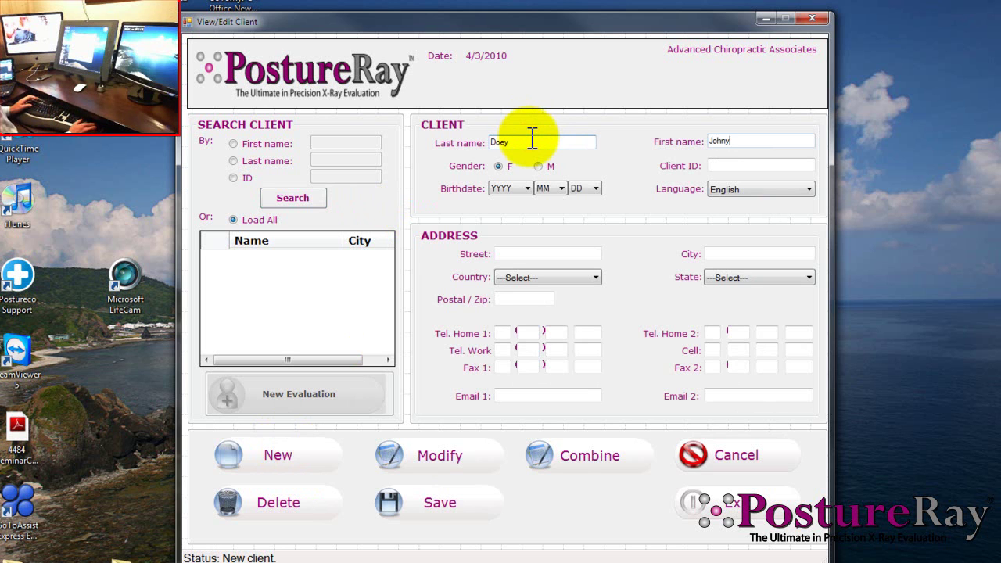
- Set the new client's gender to M, choose the birthdate, and save the record
click(538, 165)
click(524, 191)
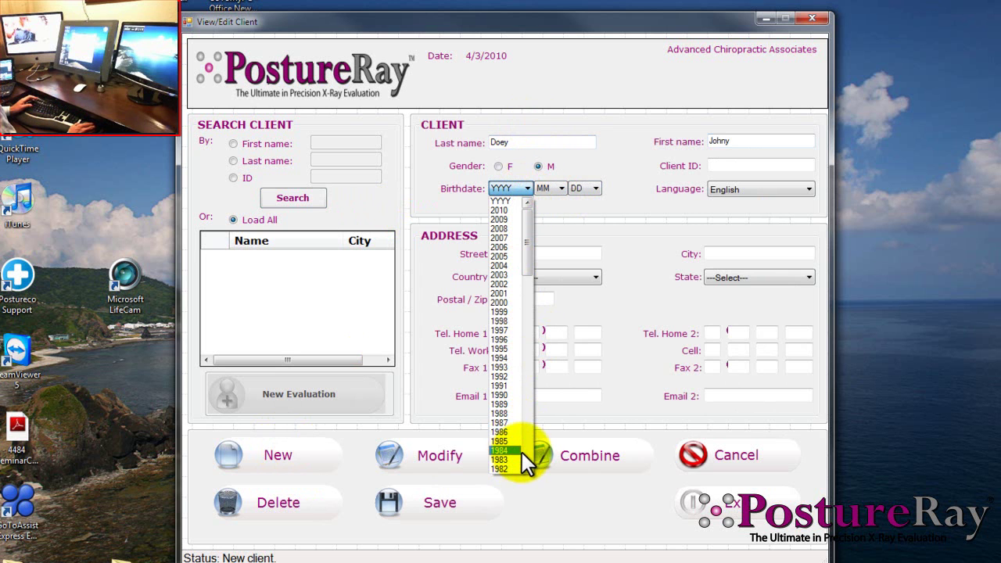
click(507, 450)
click(552, 188)
click(552, 259)
click(584, 188)
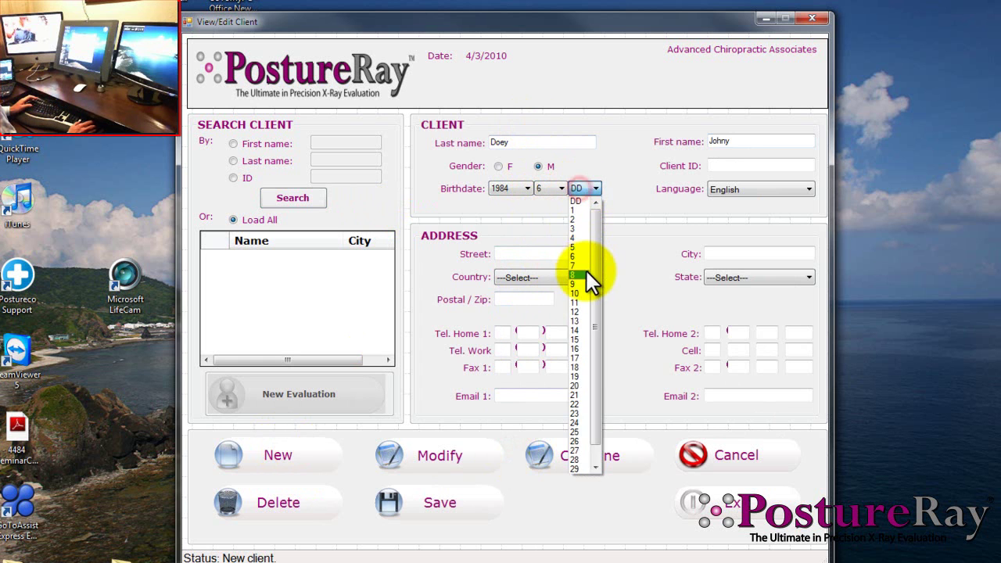
click(586, 271)
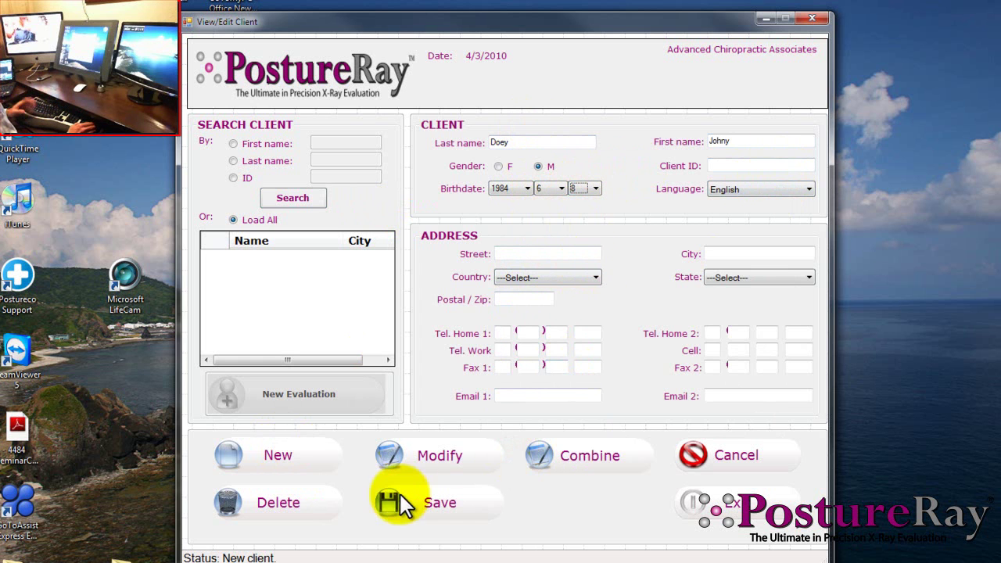
click(443, 505)
- Find the new client by last name, select the record, and start a new evaluation for it
click(259, 160)
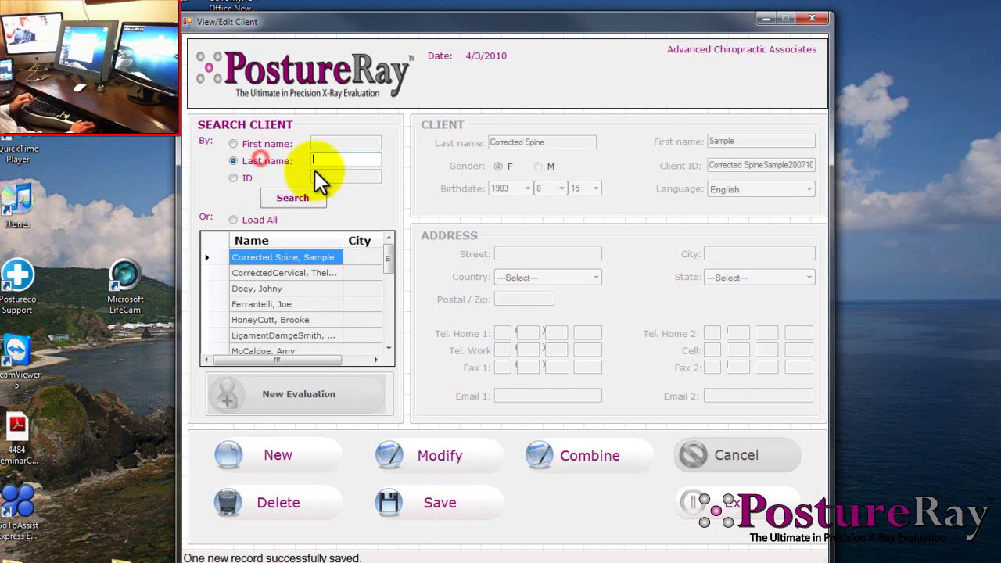
click(326, 160)
text(doey)
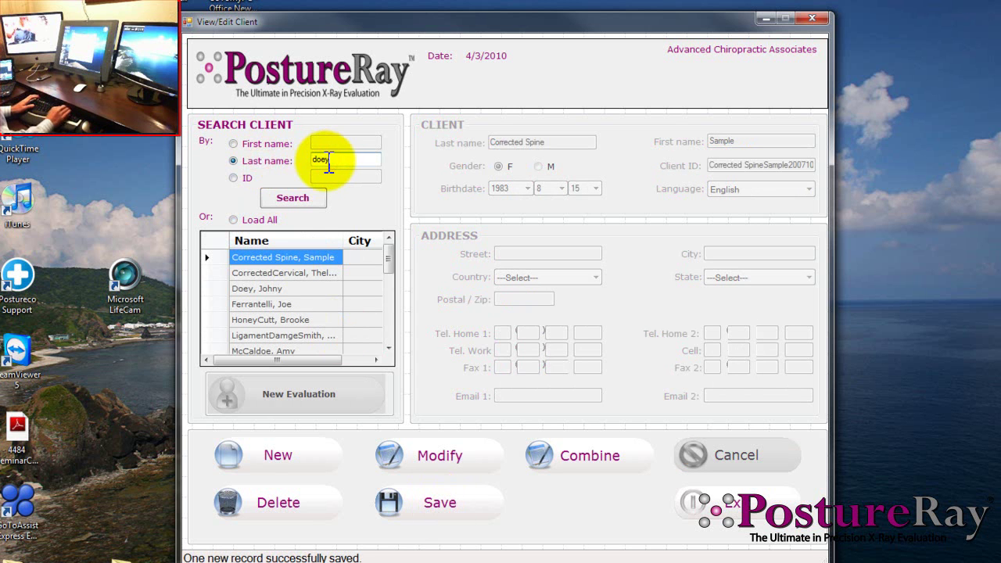
key(Return)
click(208, 257)
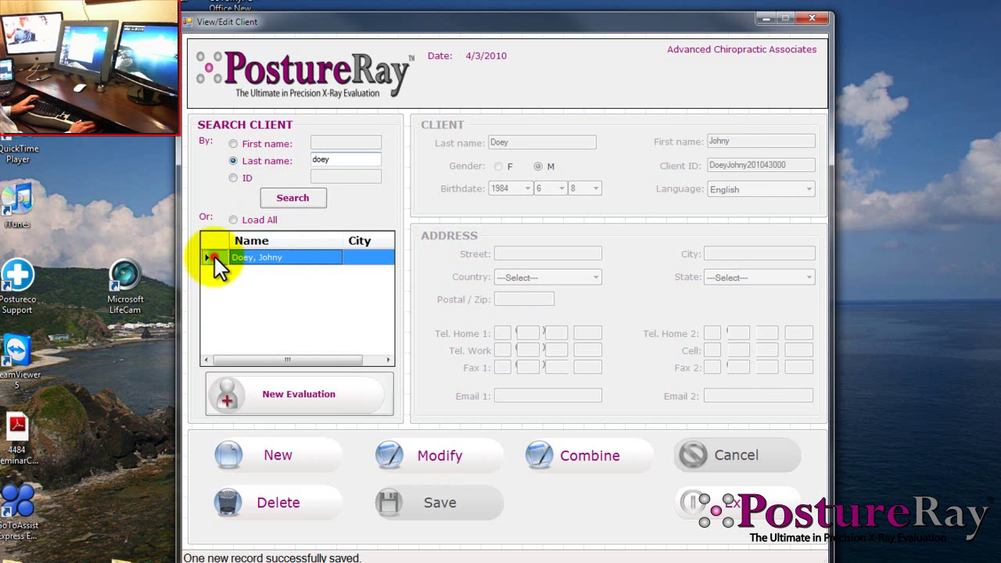
click(310, 402)
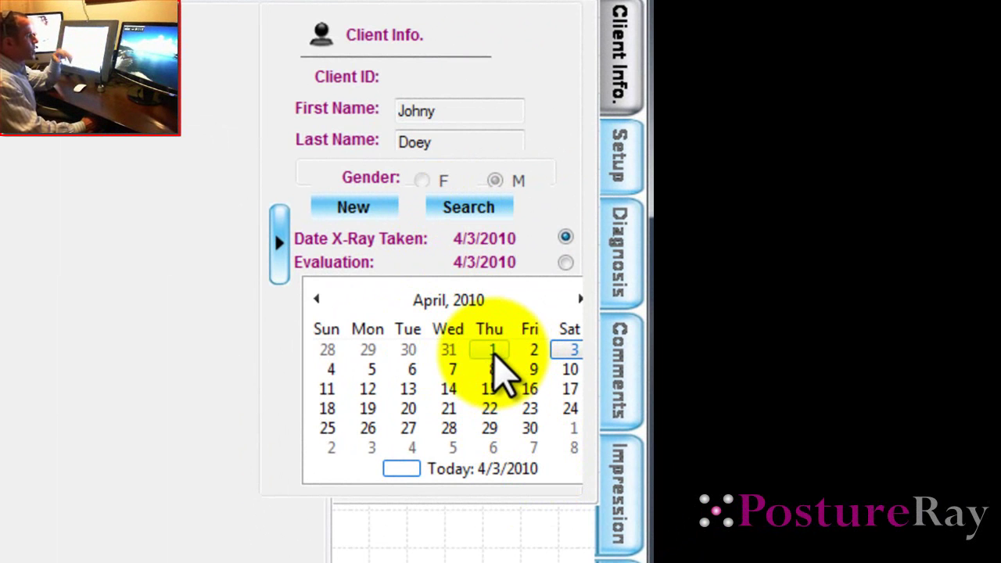
- Set both the X-ray taken date and the evaluation date to 4/1/2010, and collapse the client information
click(491, 350)
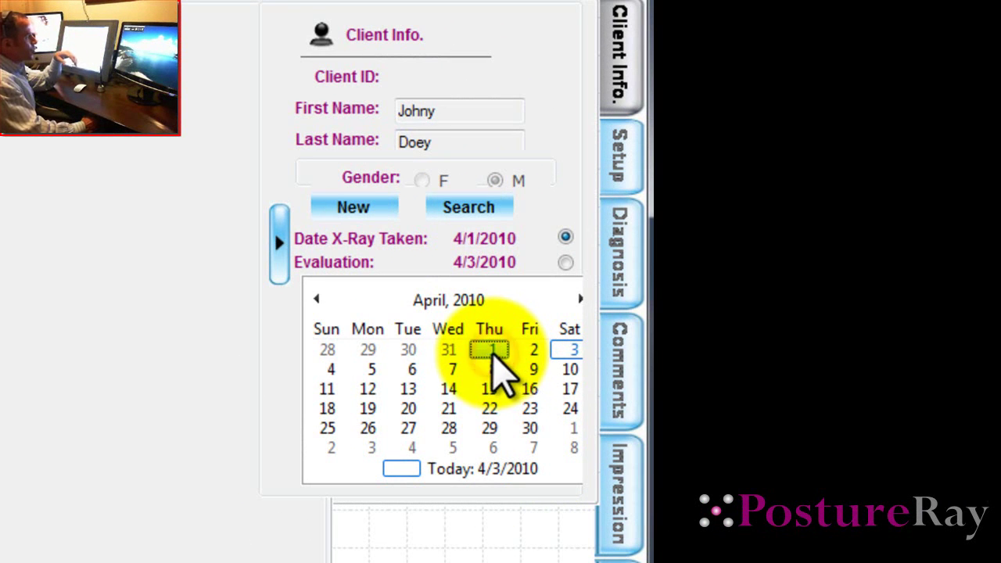
click(564, 262)
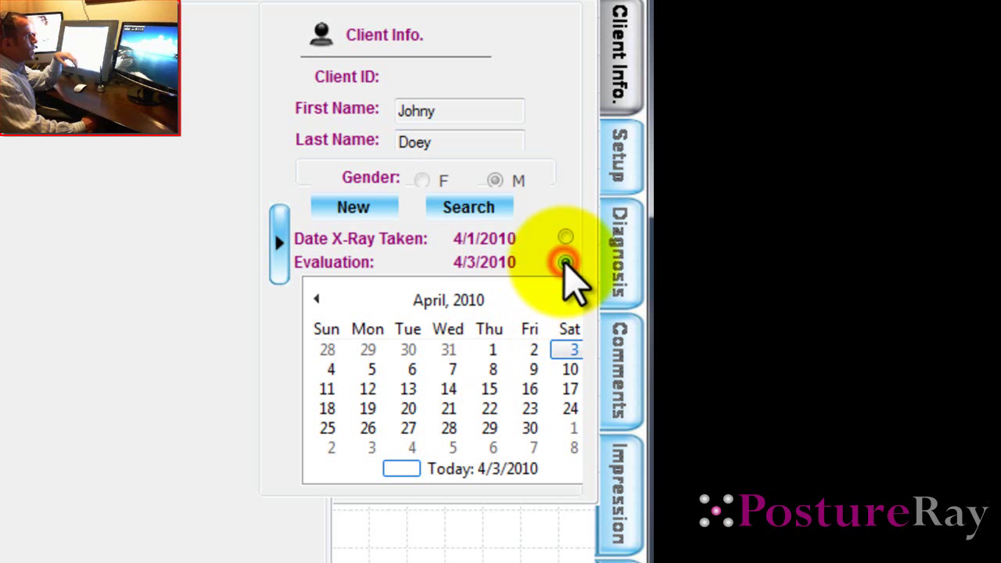
click(493, 352)
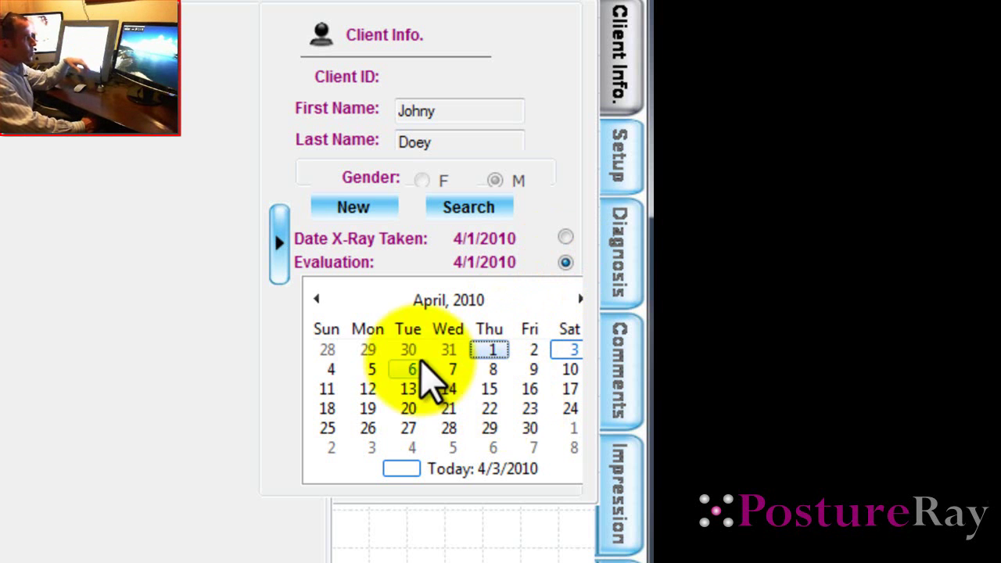
click(283, 258)
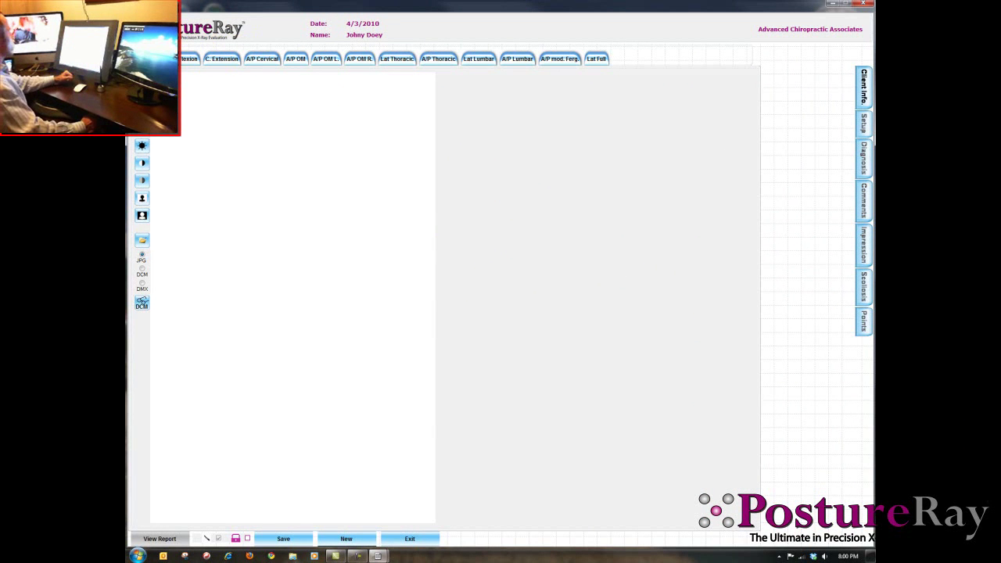
- Load the DICOM image DICOM_Lateral_Cervical_Kyphosis into the evaluation, keeping the image size as given
click(141, 269)
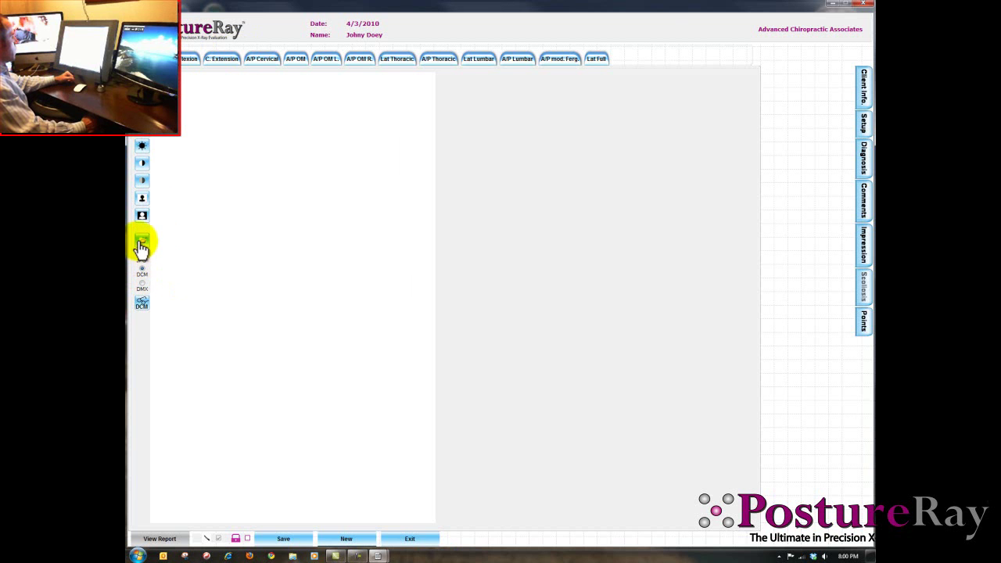
click(142, 239)
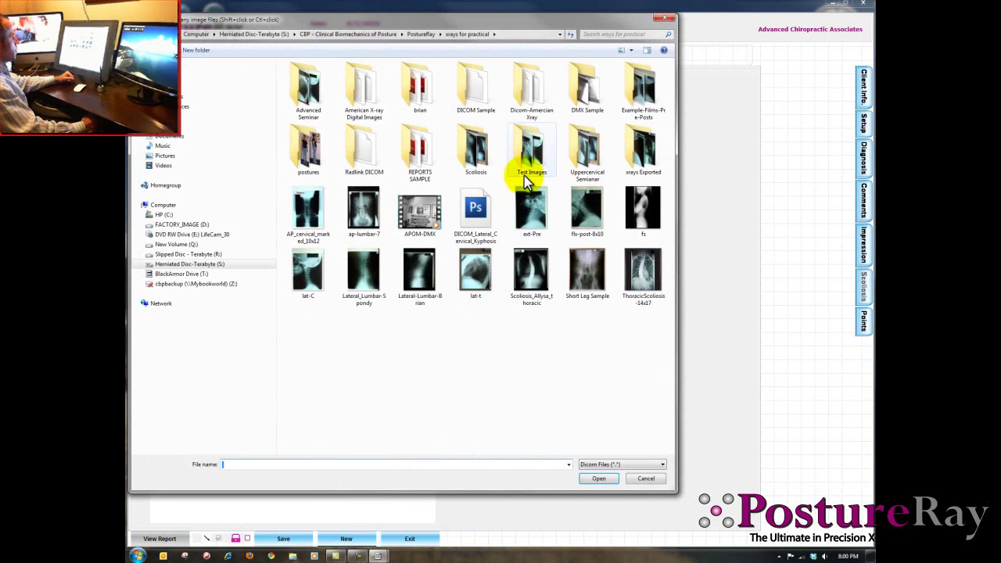
double_click(475, 210)
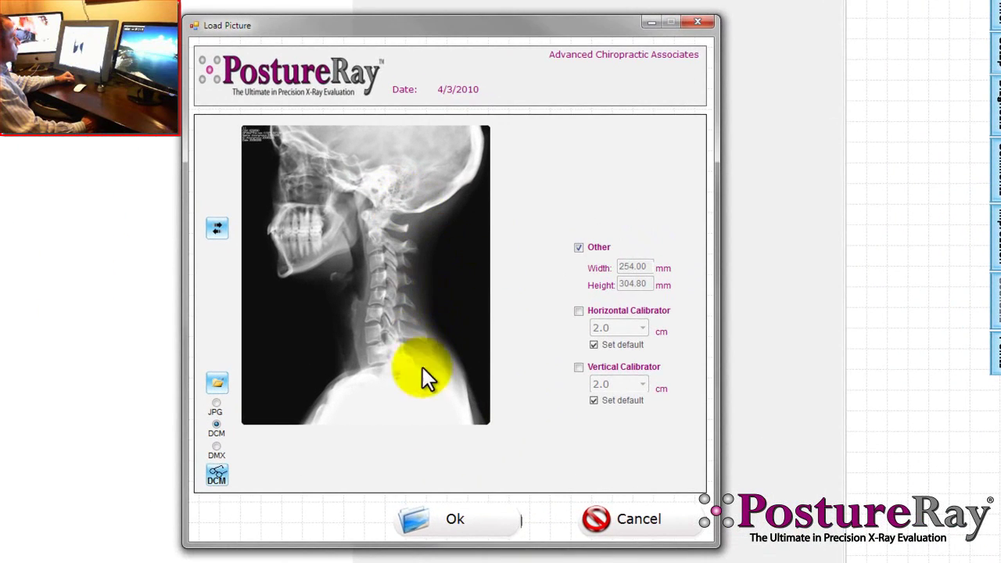
click(456, 518)
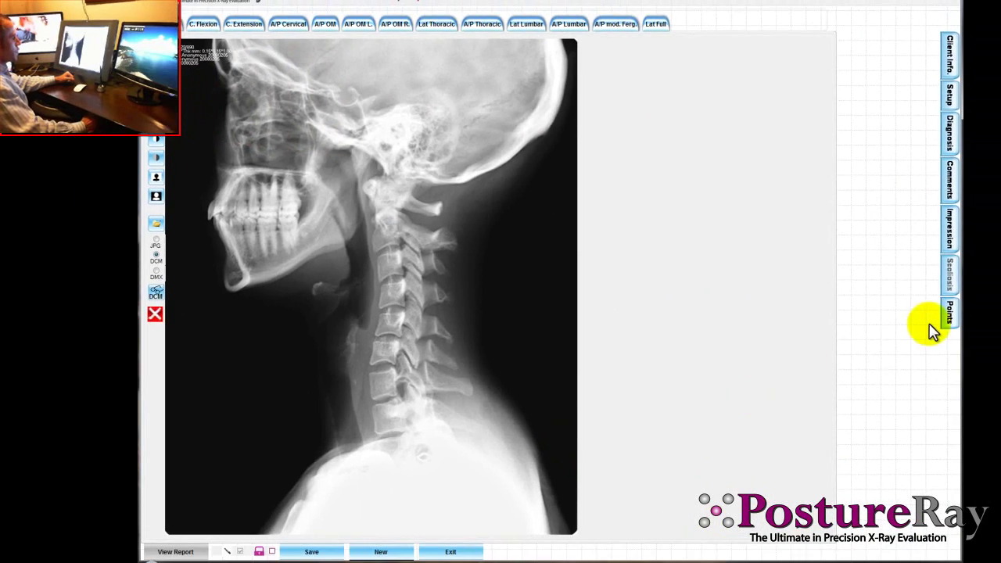
- Start point selection on the lateral cervical X-ray and mark the skull, C0 (dens) and C1 landmarks through the C1 posterior arch
click(947, 314)
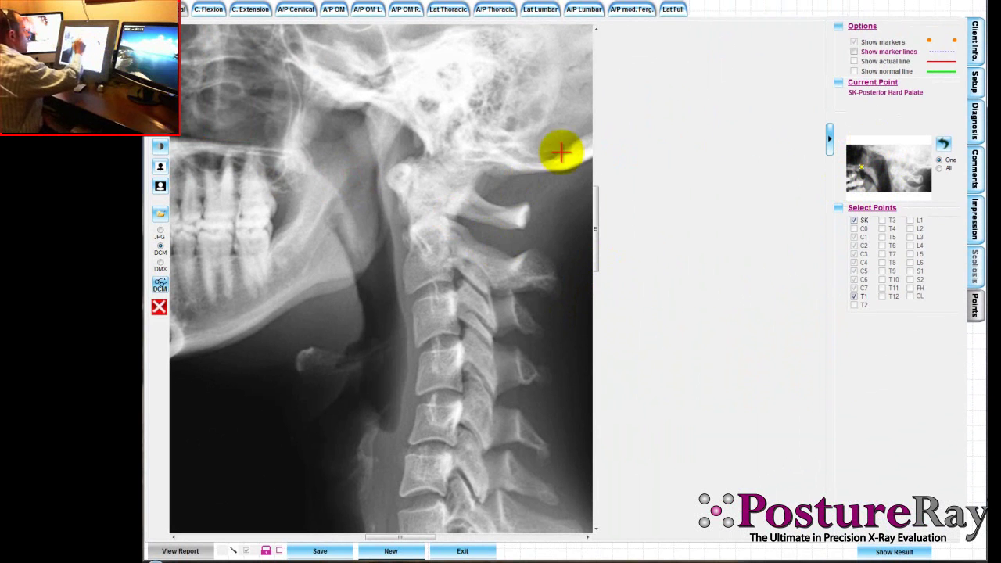
click(277, 150)
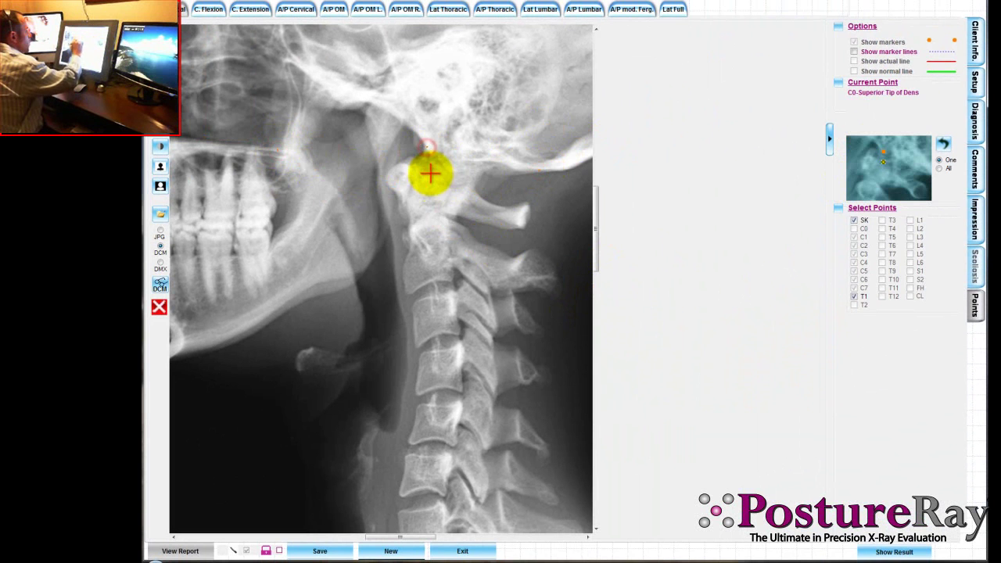
click(431, 171)
click(432, 216)
click(388, 171)
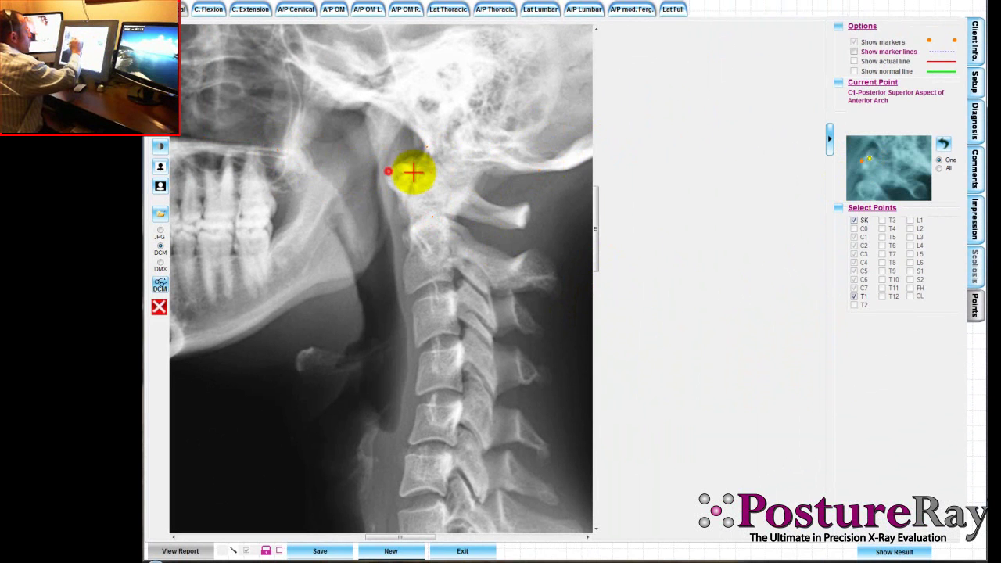
click(411, 169)
click(413, 168)
click(444, 191)
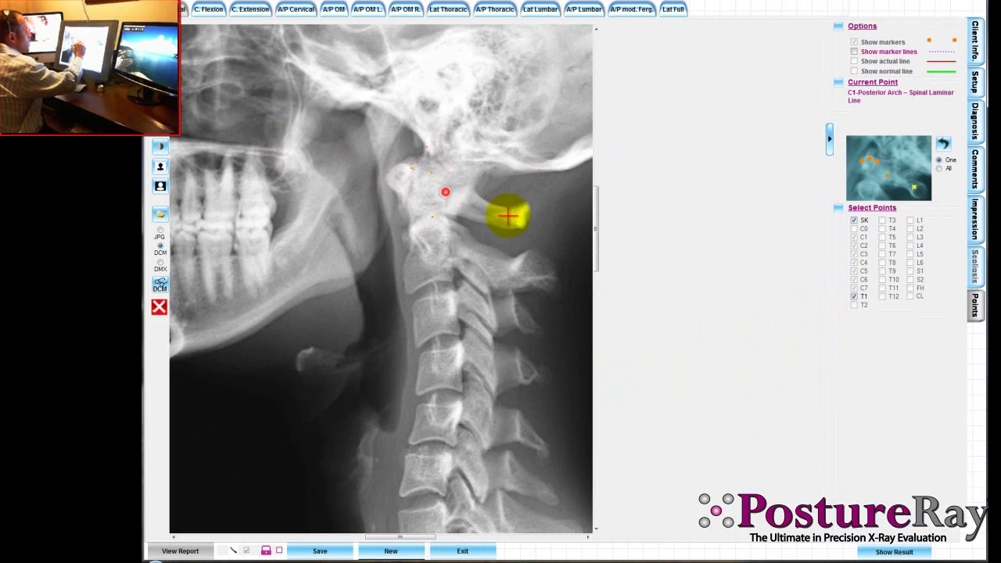
click(520, 215)
- Mark the superior and inferior corner points of the C2 and C3 vertebrae
click(408, 226)
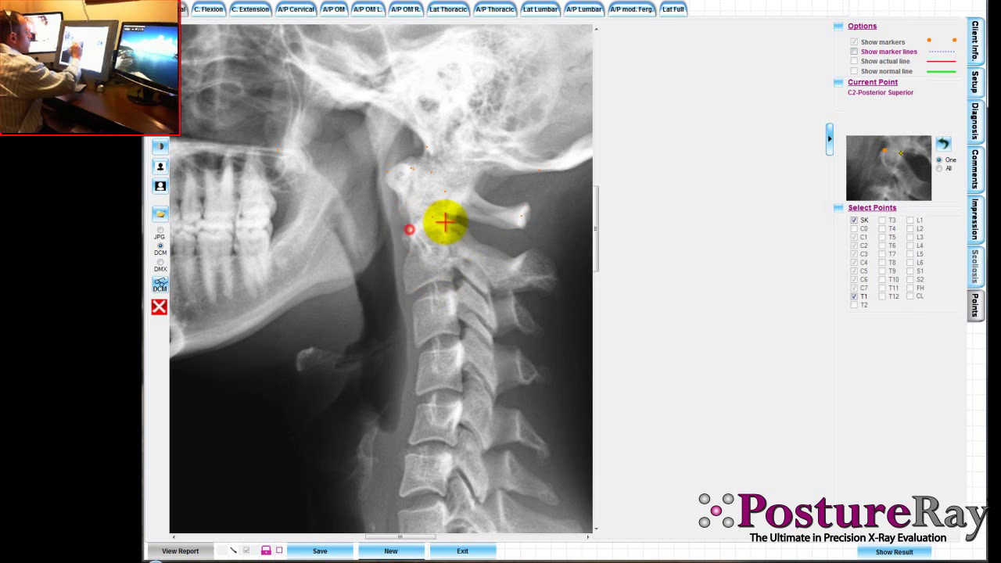
click(446, 222)
click(451, 276)
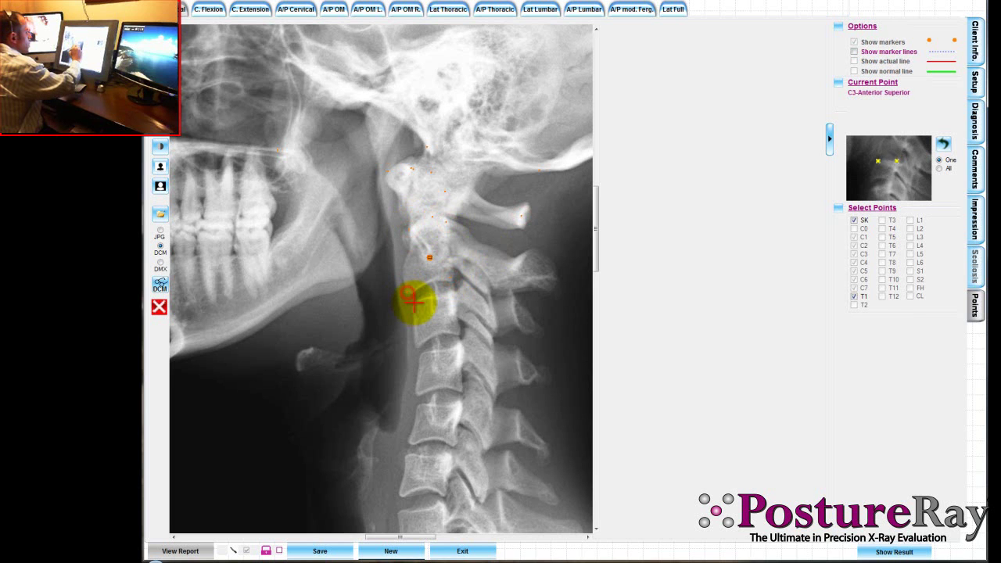
click(454, 290)
click(437, 319)
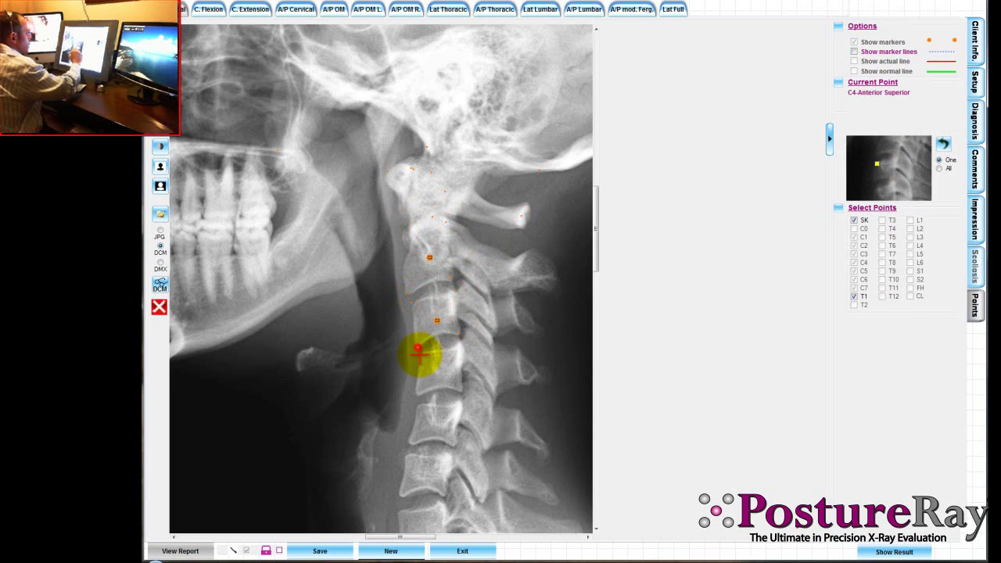
- Mark the anterior and posterior corner points of the C4, C5 and C6 vertebrae
click(460, 343)
click(455, 395)
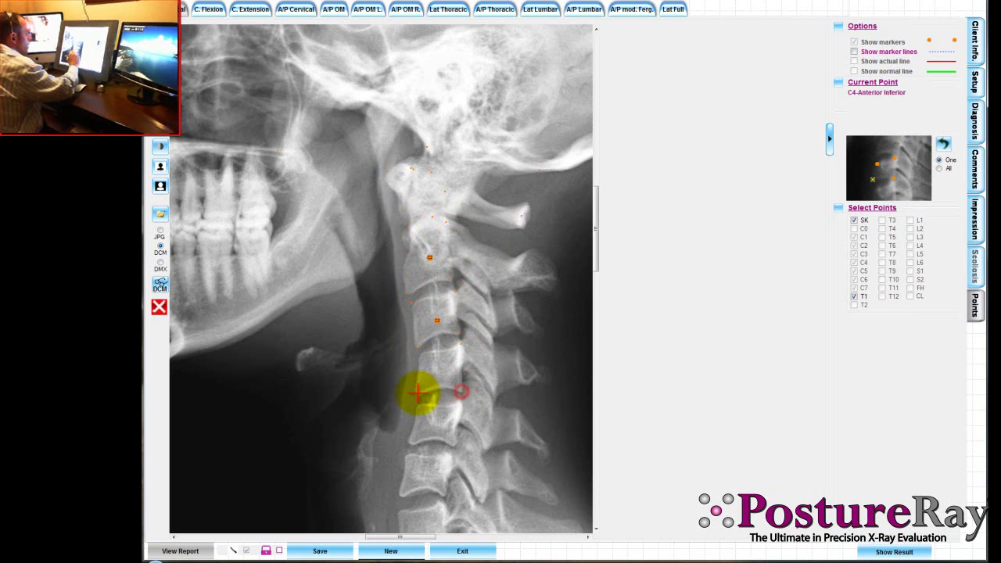
click(418, 404)
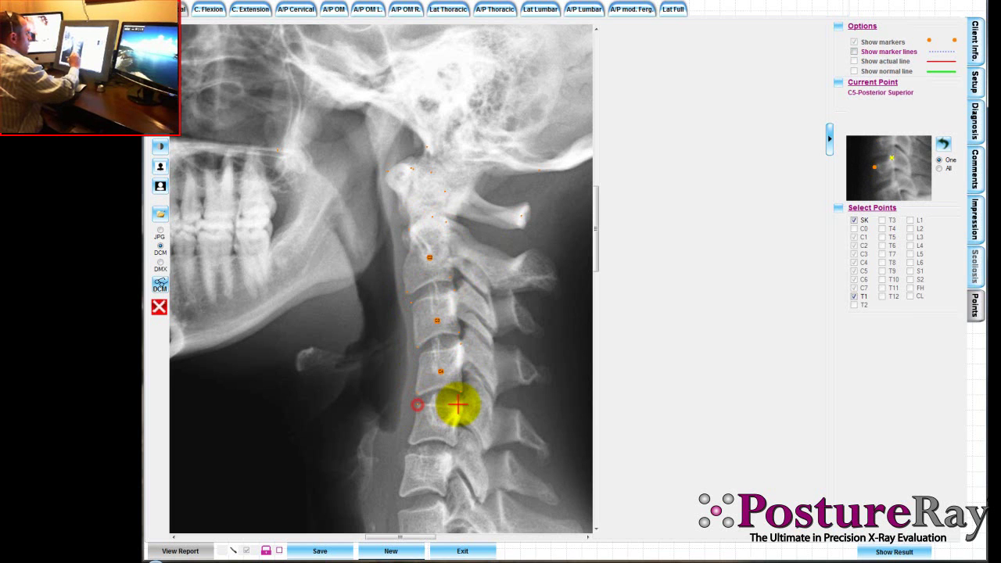
click(408, 442)
click(447, 457)
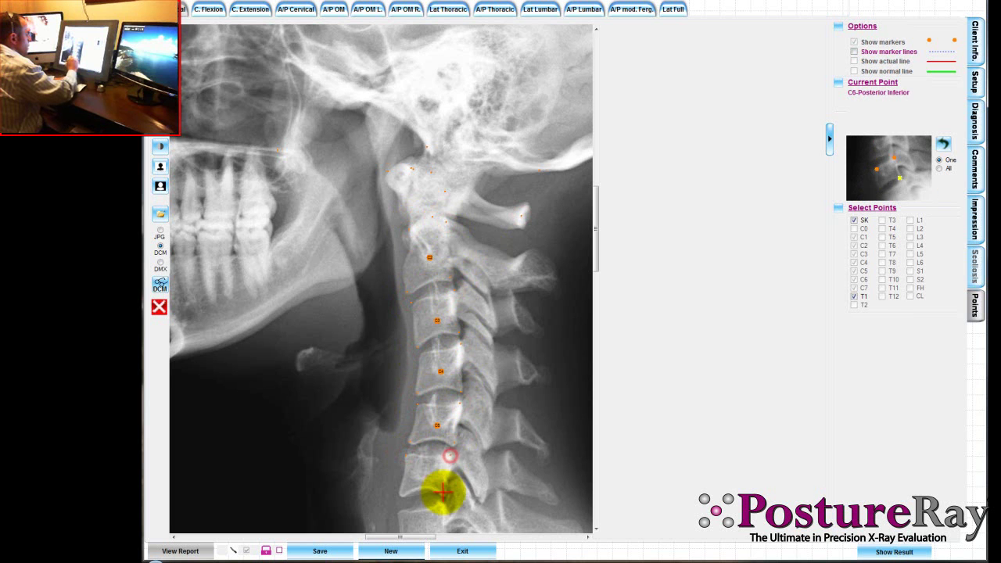
click(443, 490)
click(399, 492)
- Mark the superior and inferior corner points of the C7 and T1 vertebrae
drag(594, 238, 599, 346)
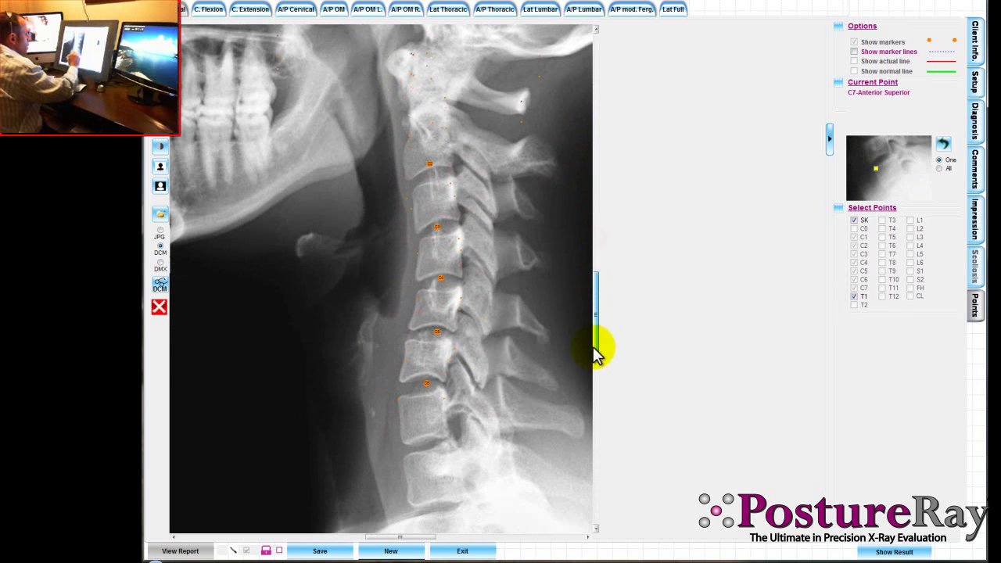
click(398, 377)
click(438, 368)
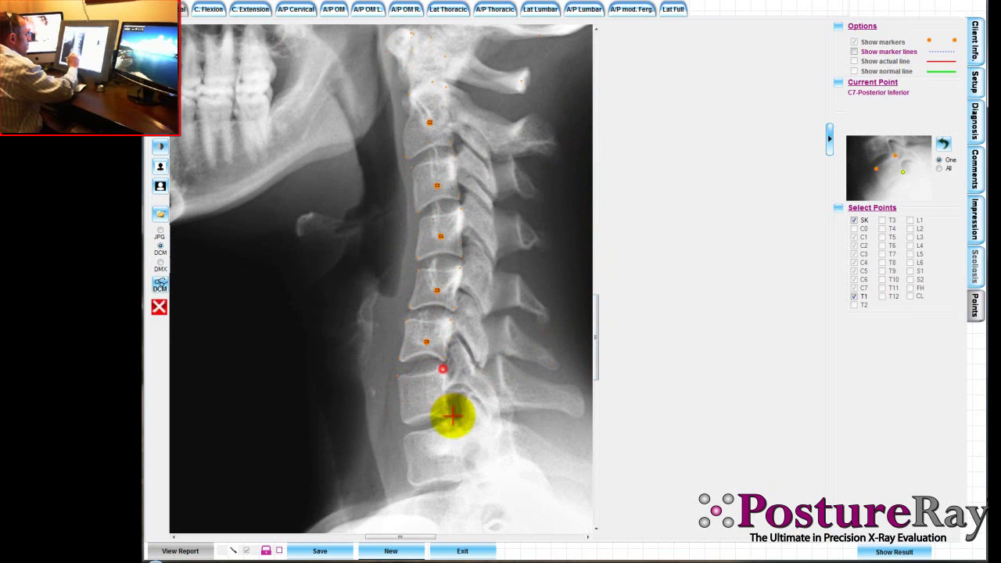
click(447, 412)
click(403, 423)
click(403, 442)
click(447, 422)
click(461, 476)
click(410, 482)
- Show the lateral cervical evaluation results and overlay the normal line on the X-ray
click(894, 551)
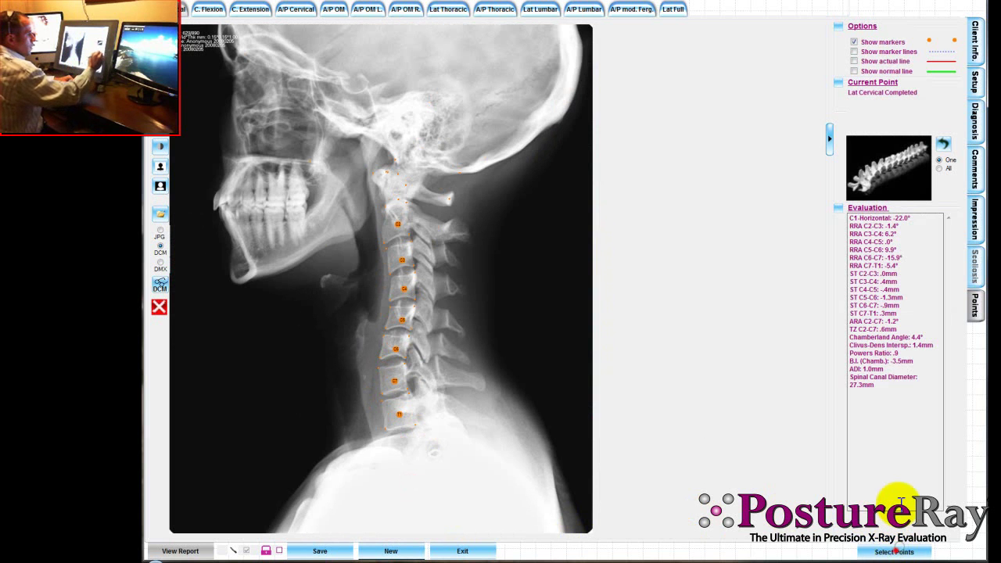
drag(887, 394, 837, 212)
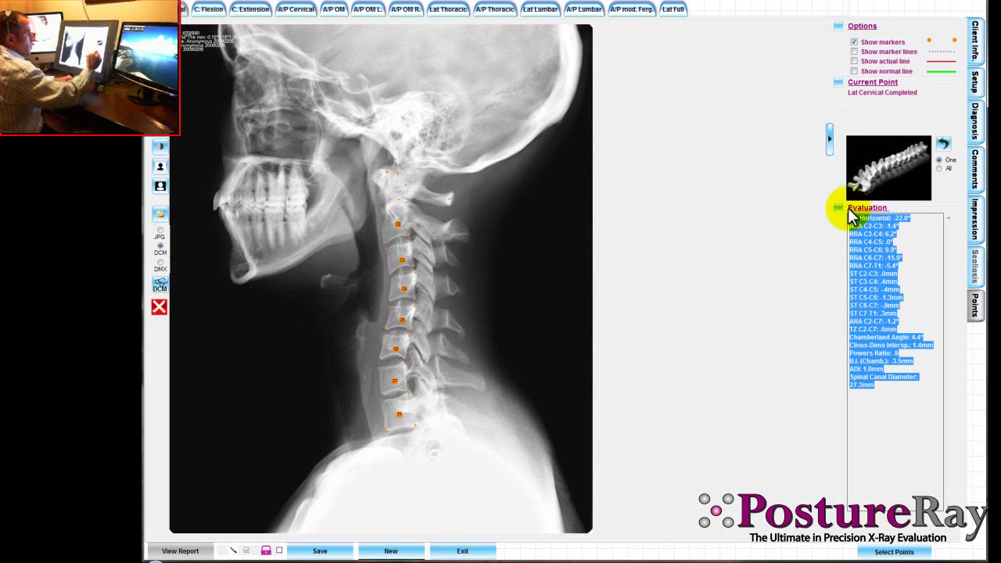
click(884, 391)
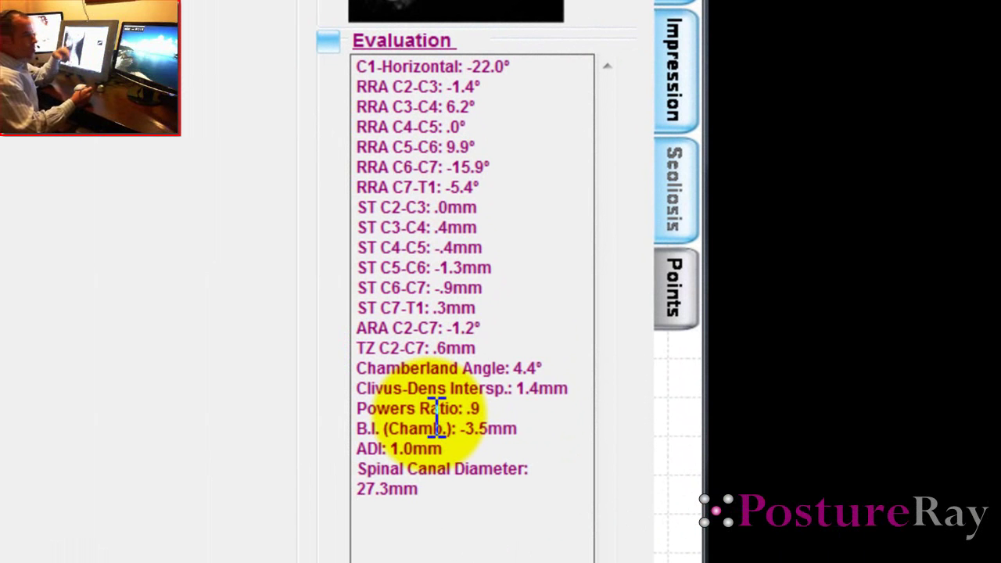
click(328, 180)
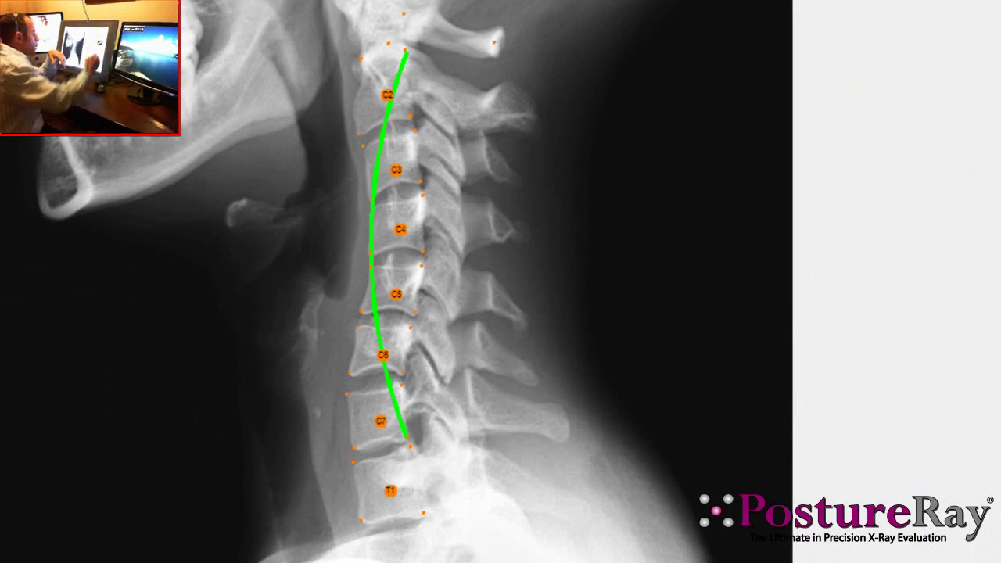